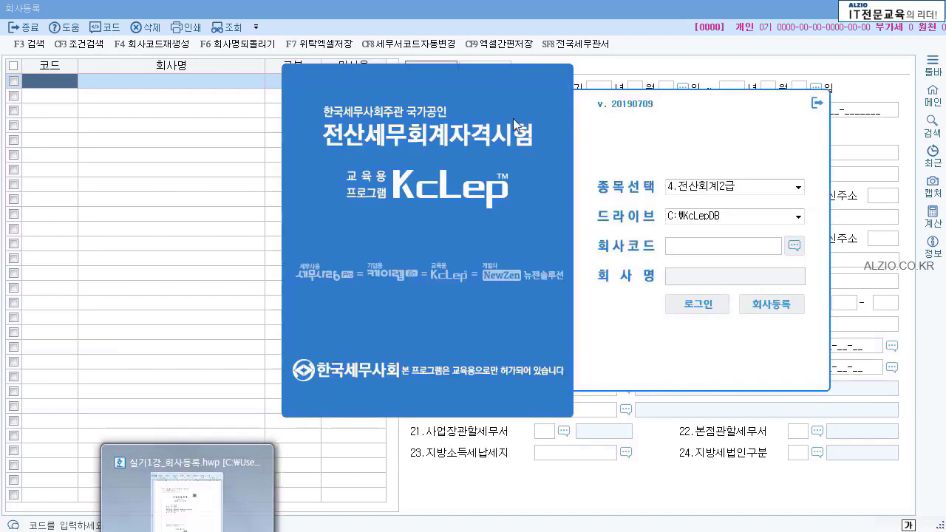
In the login window, choose 4.전산회계2급 as the exam category and C:\KcLepDB as the drive.
left_click_drag(513, 118, 408, 131)
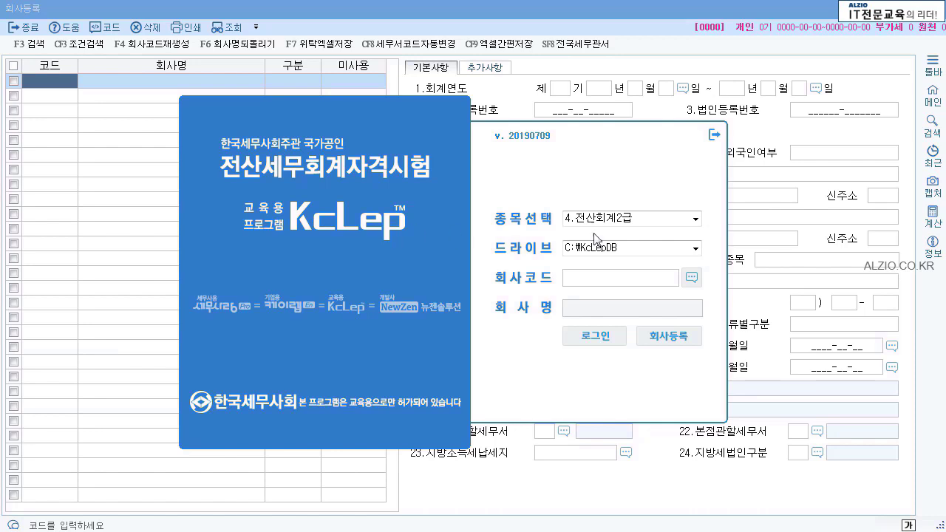
left_click(695, 218)
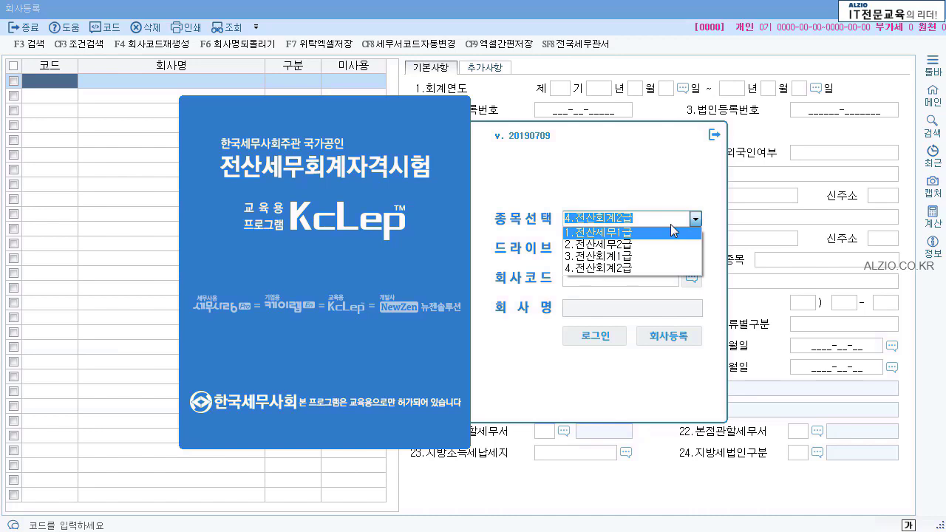
left_click(663, 269)
left_click(694, 248)
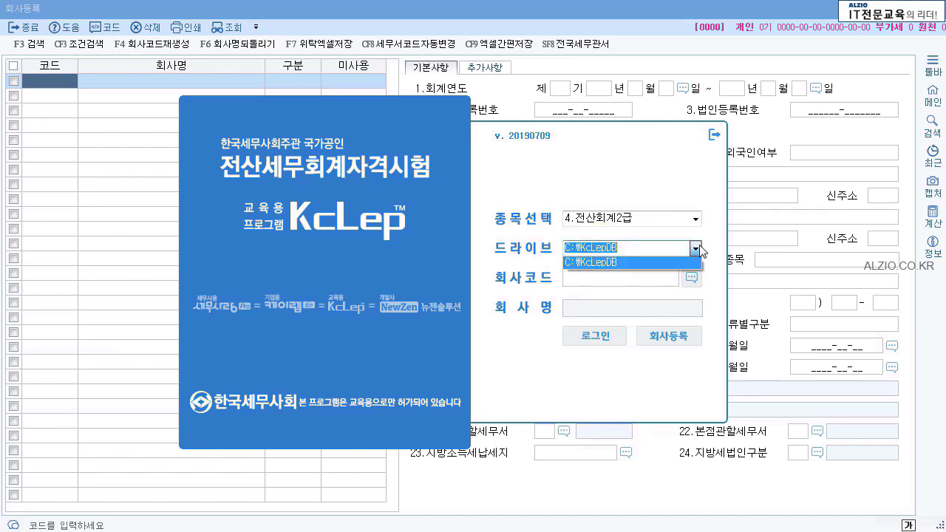
left_click(696, 262)
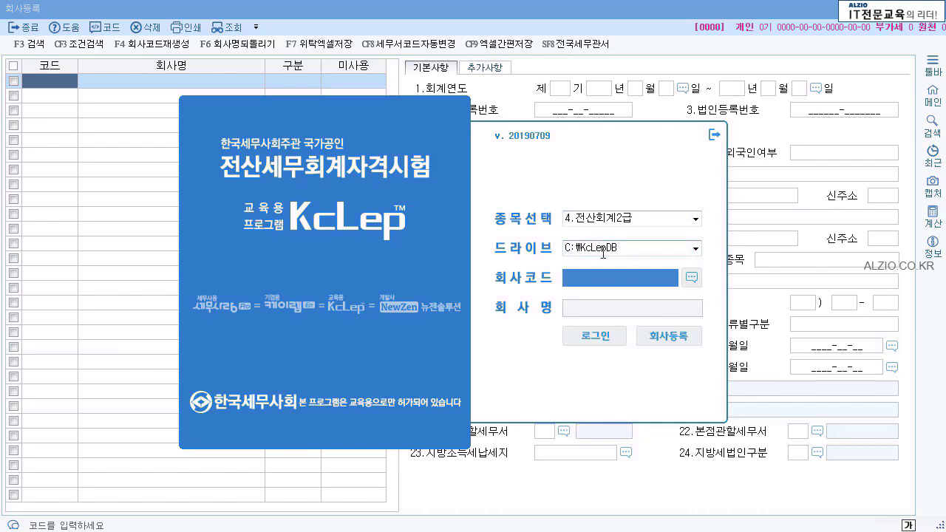
Check the company code lookup for registered companies, close it, and open 회사등록 from the login window.
left_click(692, 277)
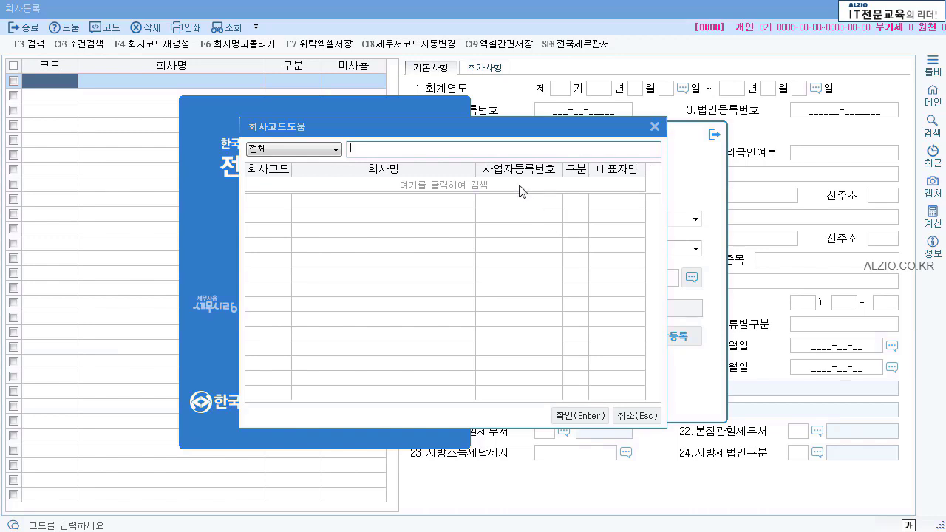
left_click(649, 411)
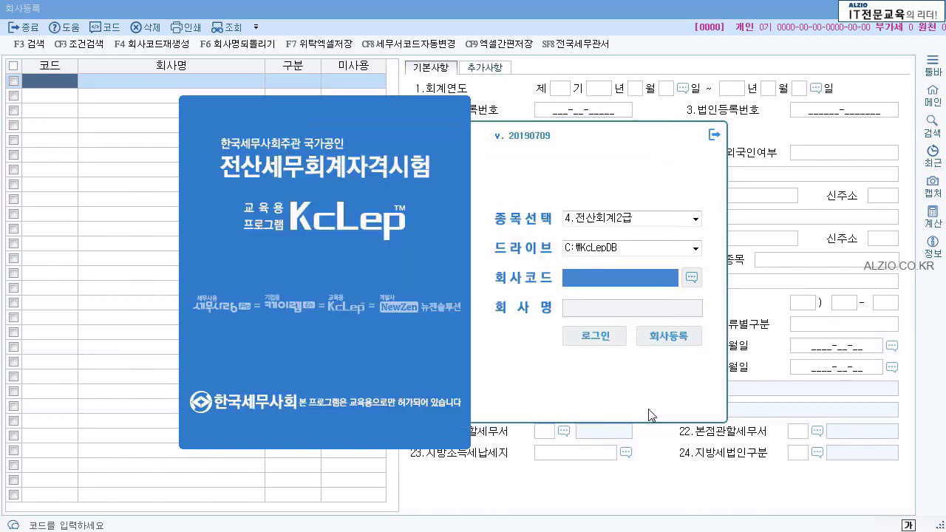
left_click(652, 344)
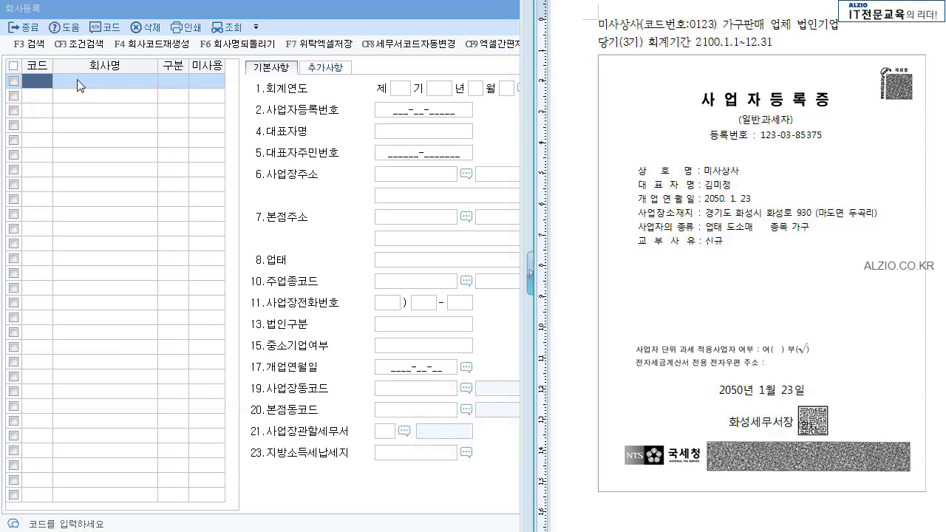
Add a company with code 0123 and the name 미사상사 in the first row of the company list.
left_click(32, 83)
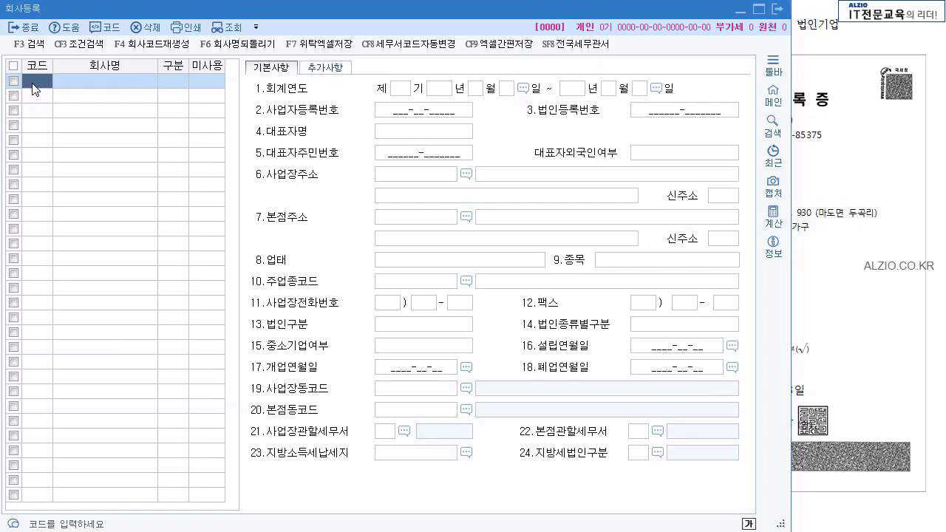
type("0123")
key("Return")
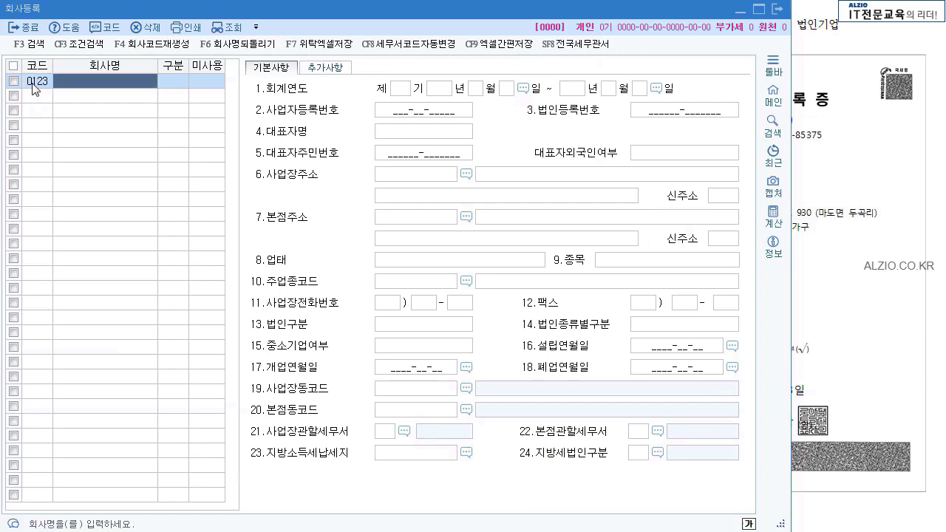
type("미사상사")
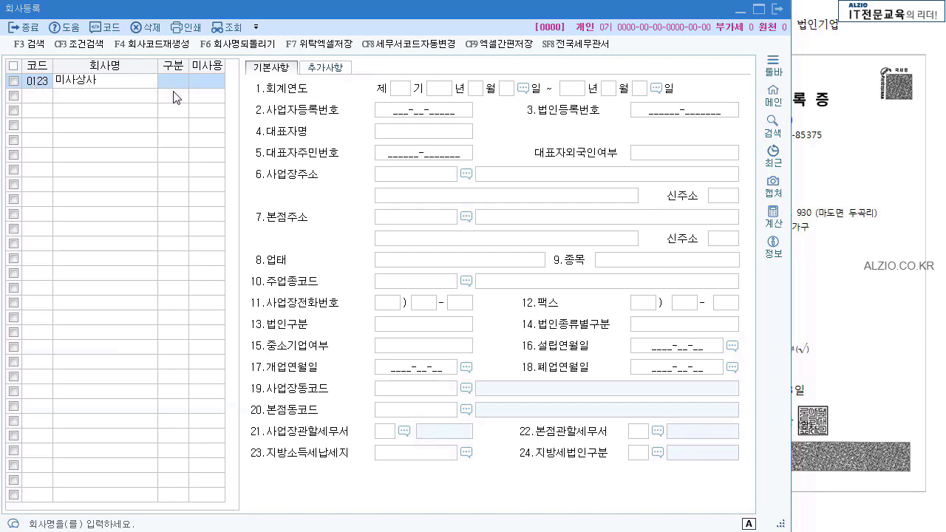
key("Return")
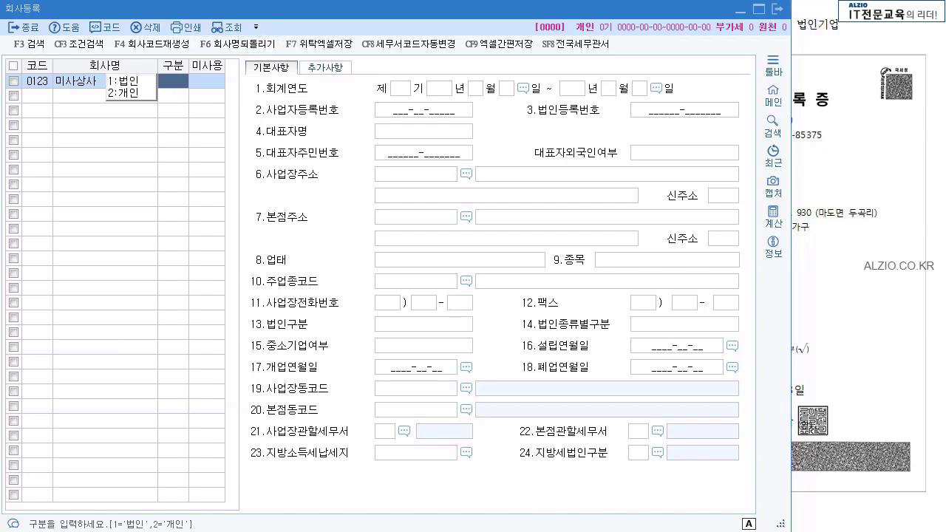
Check the business type in the document and set 미사상사's 구분 to 법인 and its usage status to 사용.
key("alt+Tab")
left_click_drag(796, 28, 838, 31)
left_click(838, 31)
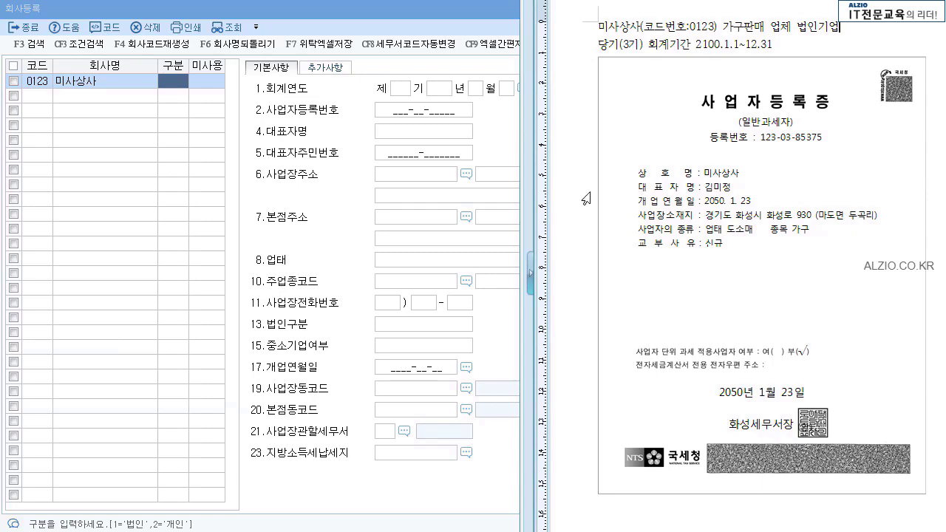
left_click(186, 81)
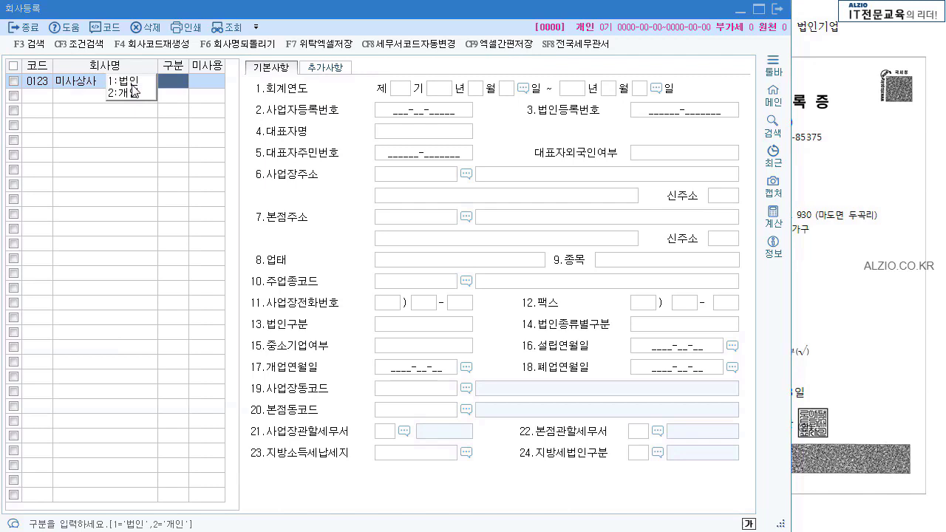
type("1")
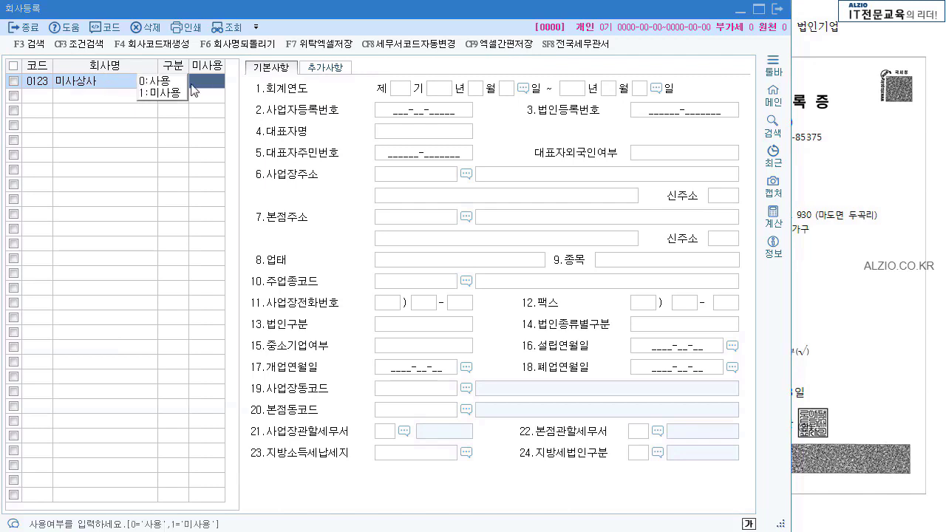
left_click(131, 87)
left_click(164, 85)
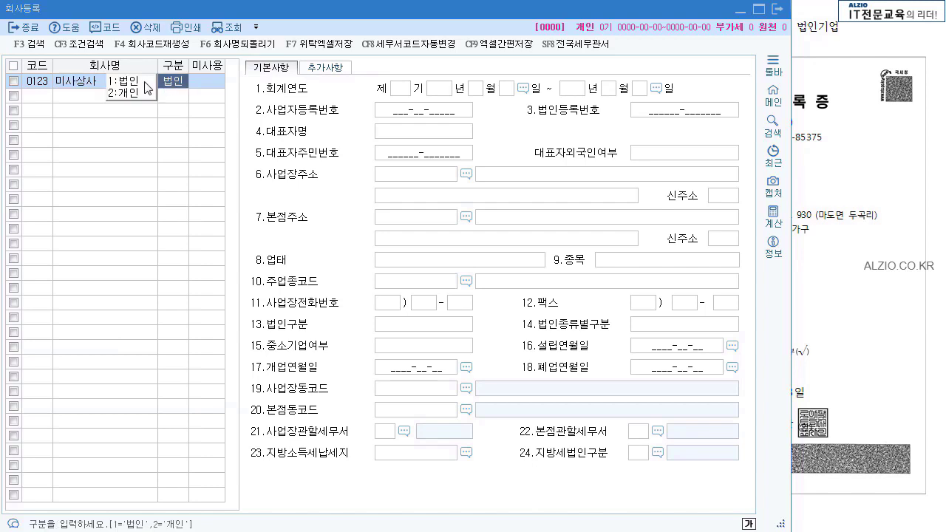
key("Return")
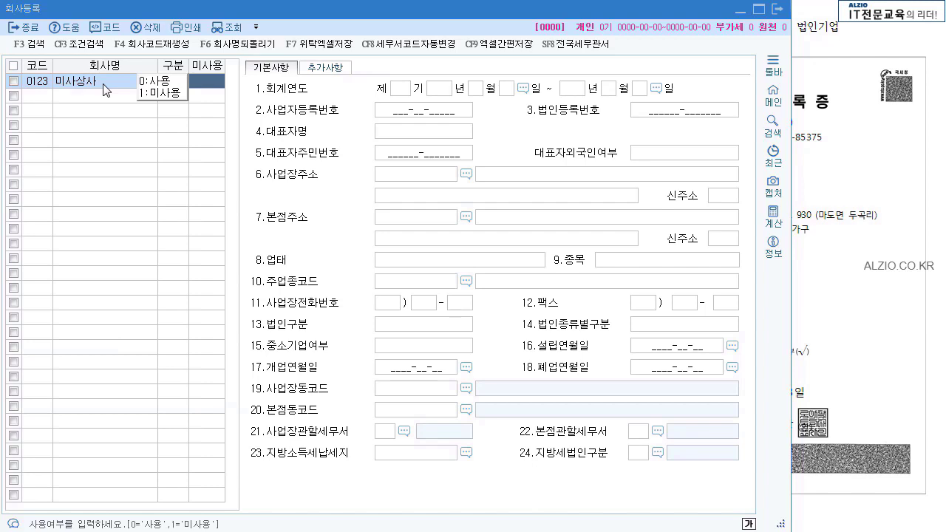
type("0")
key("Return")
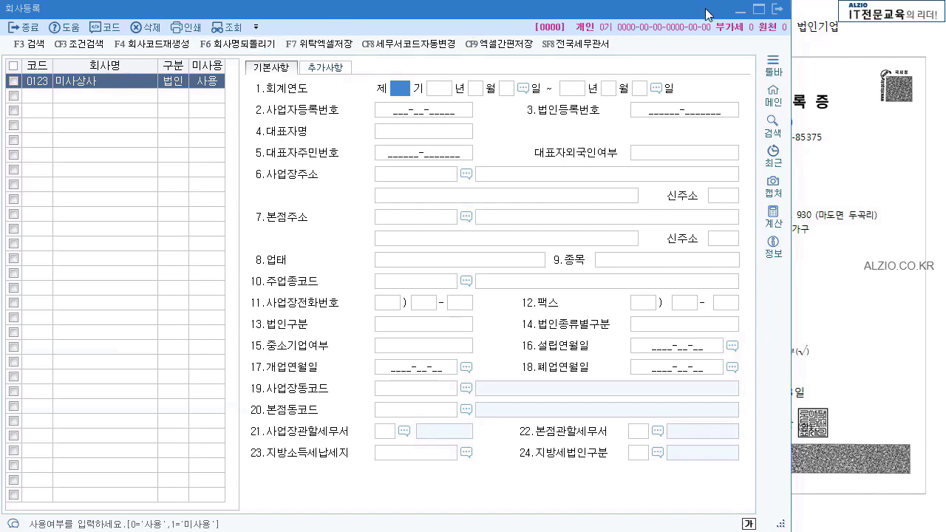
Place the registration form beside the certificate and set the fiscal year to 제3기, 2100-01-01 to 2100-12-31.
left_click_drag(708, 15, 472, 16)
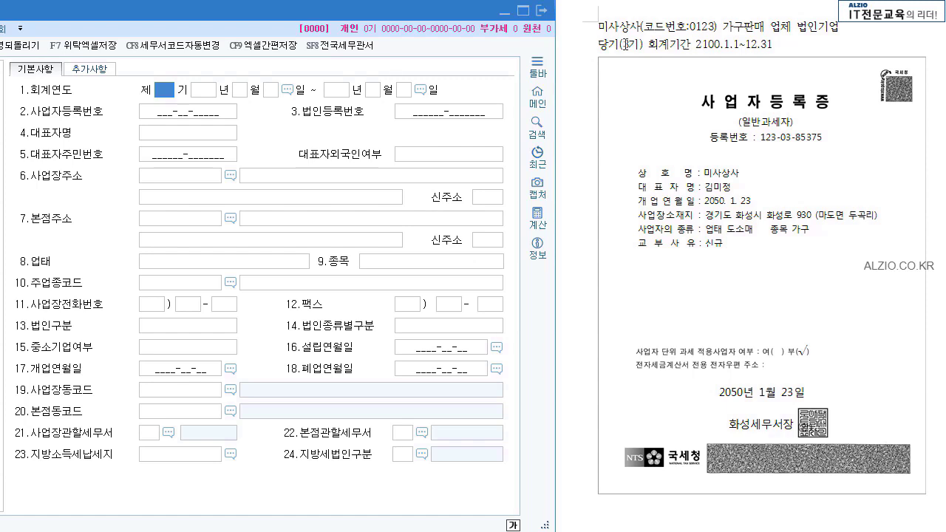
type("3")
key("Return")
type("2010")
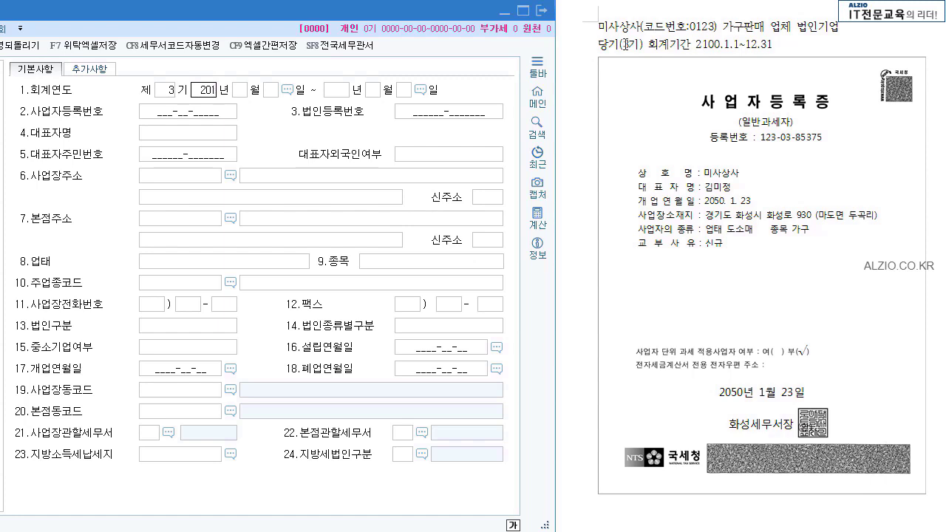
key("Return")
type("01")
key("Return")
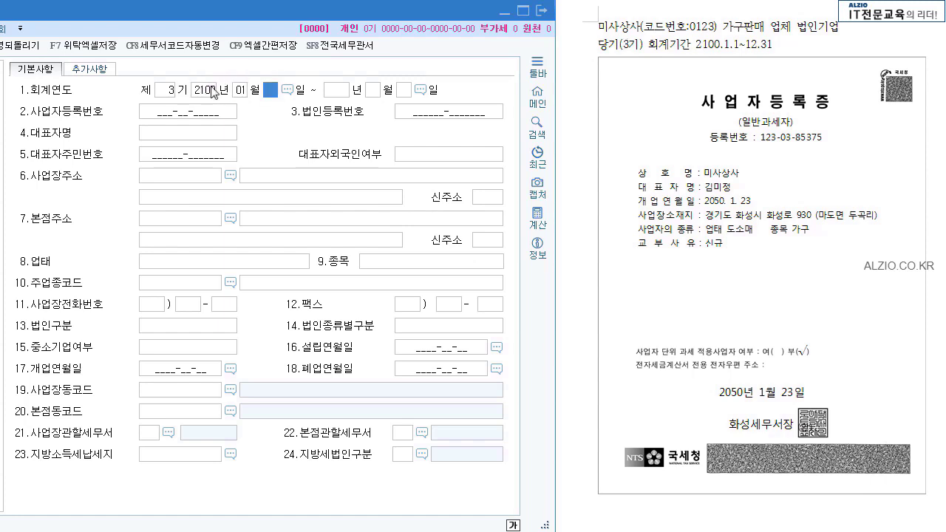
type("01")
key("Return")
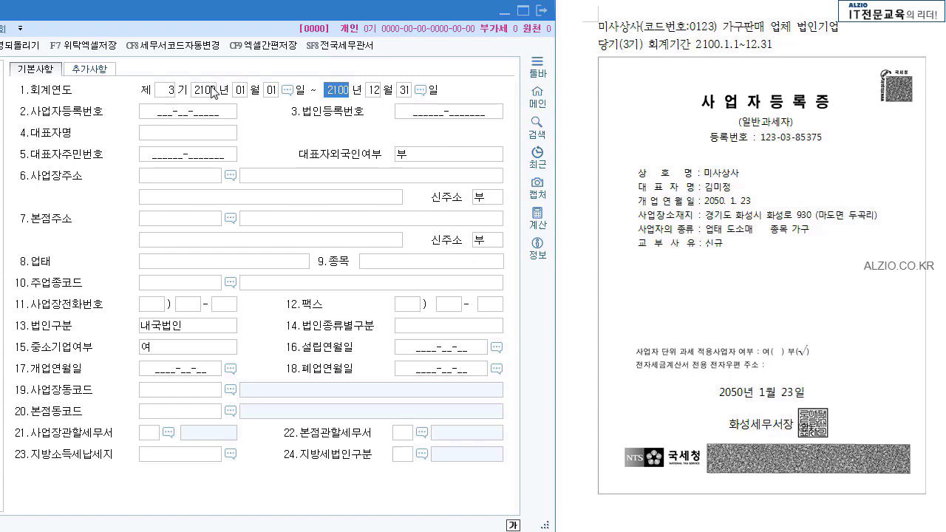
key("Return")
key("Return")
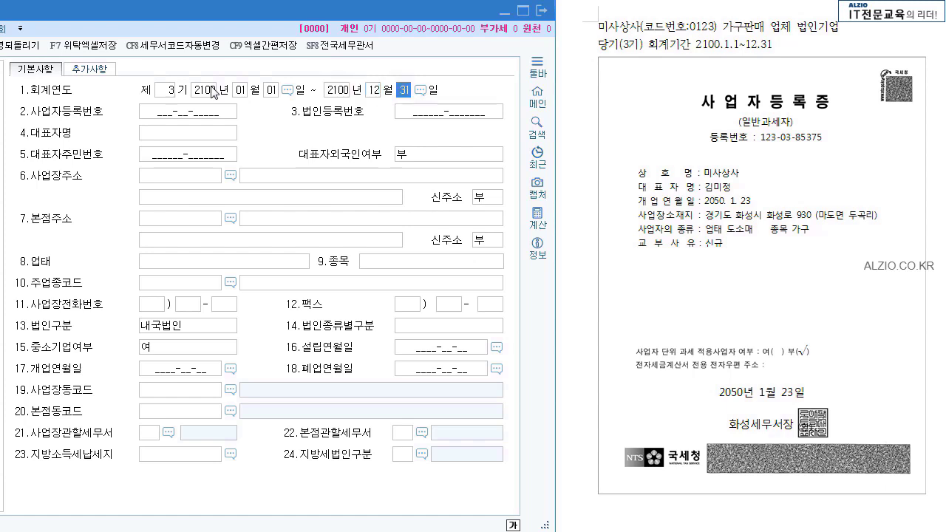
key("Return")
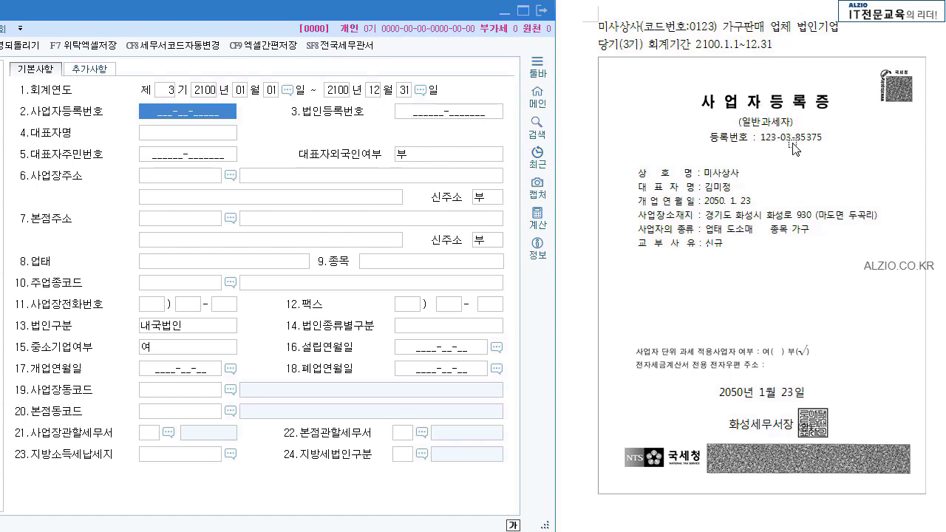
Enter the business registration number from the certificate in 사업자등록번호 and leave 법인등록번호 blank.
type("12")
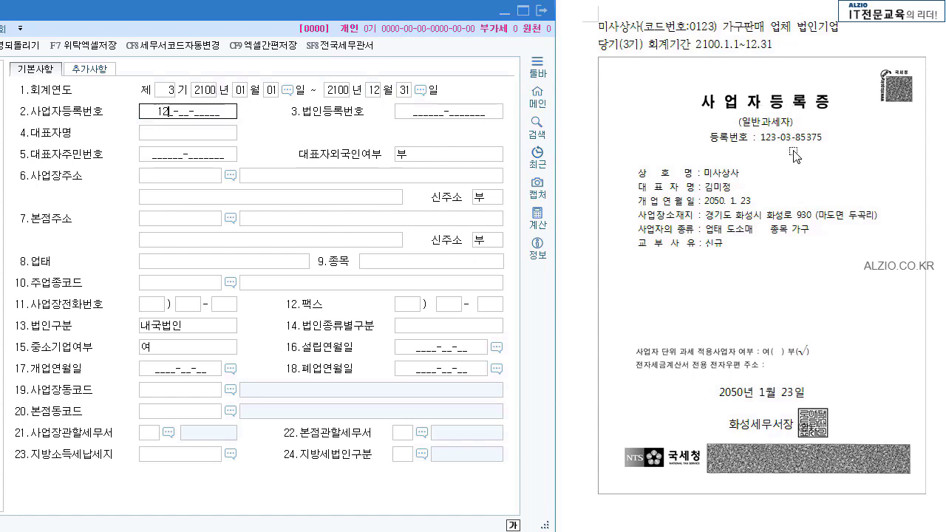
type("3-03-85375")
key("Return")
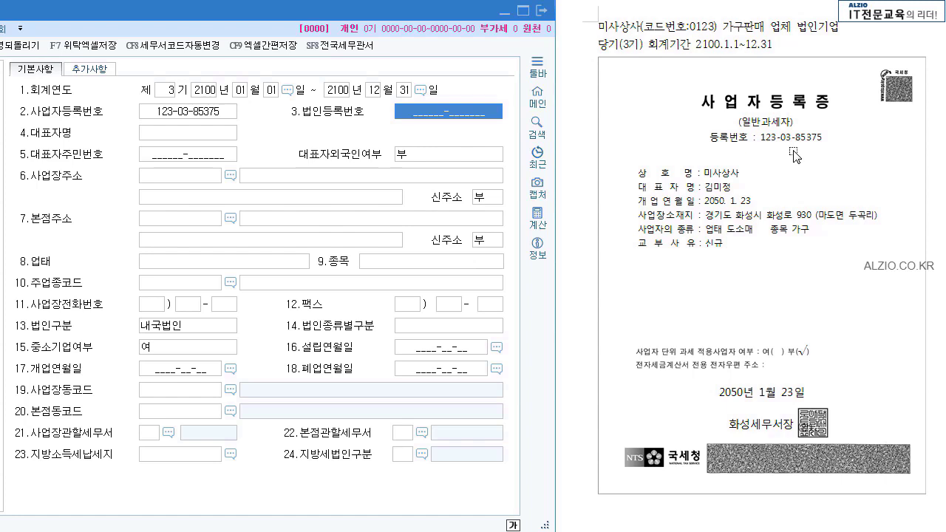
key("Return")
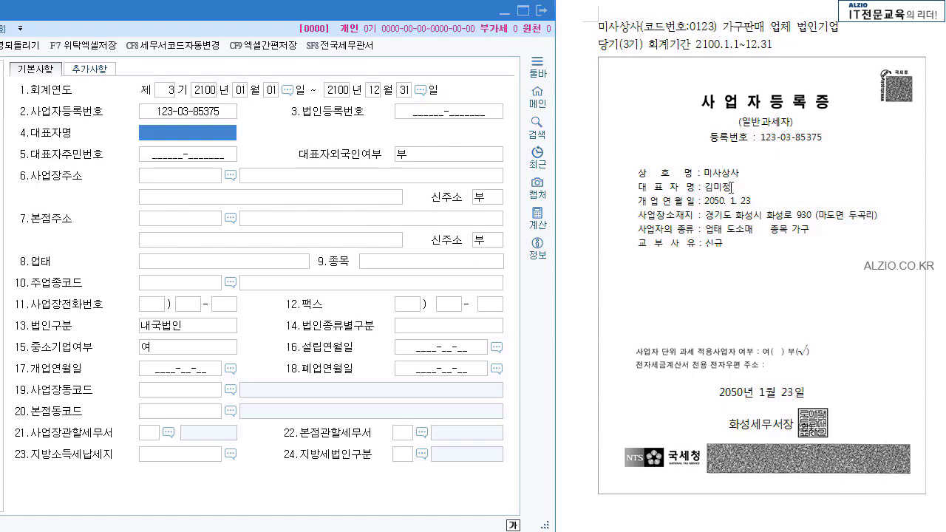
Enter the representative's name from the certificate, leave the resident number blank, and keep 대표자외국인여부 as 부.
type("김미정")
key("Return")
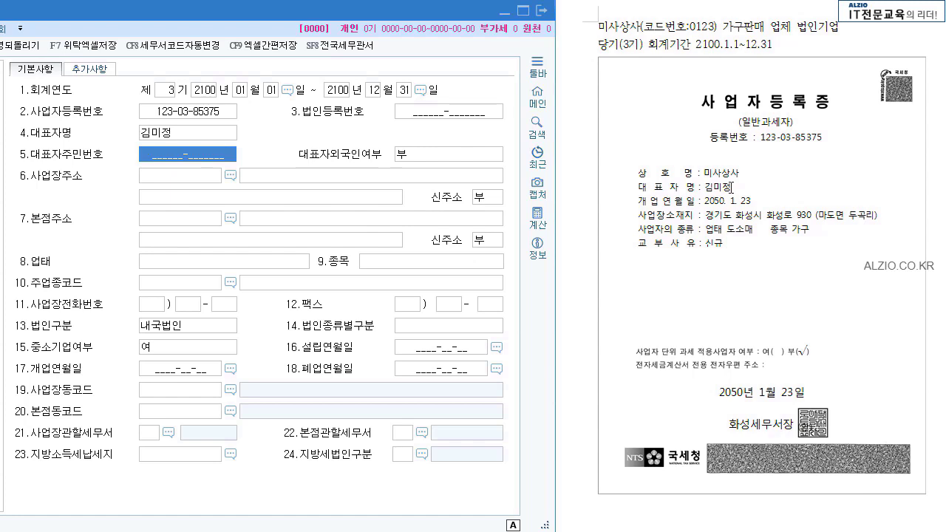
key("Return")
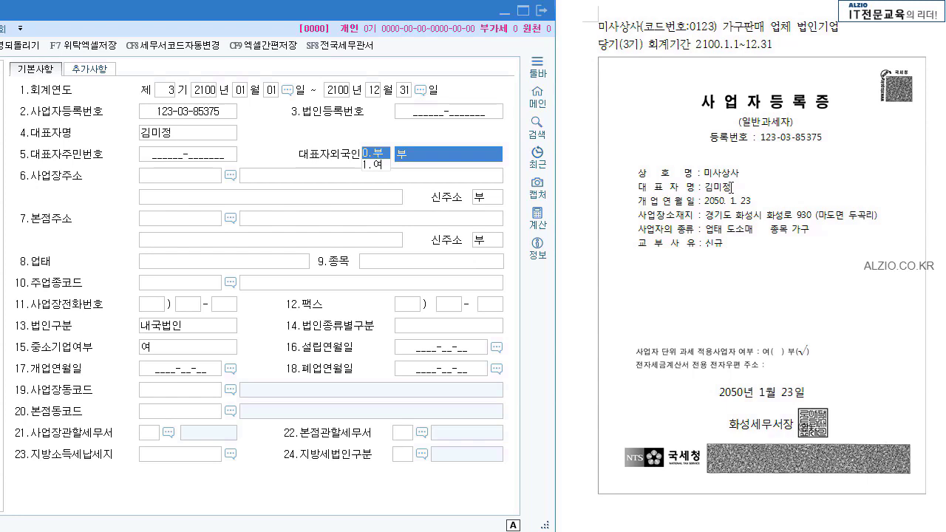
key("Return")
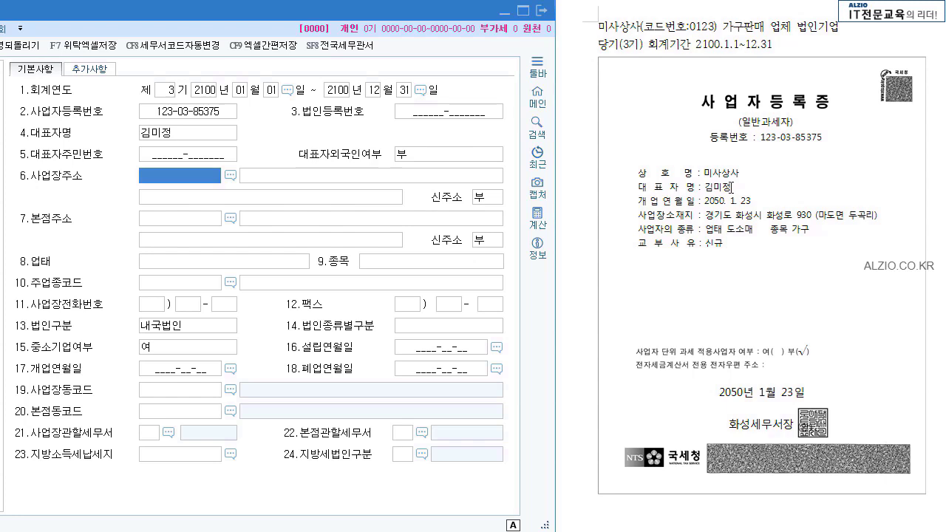
Open the postal code lookup for 사업장주소 and search 경기도 for the certificate's road name and building number.
key("F2")
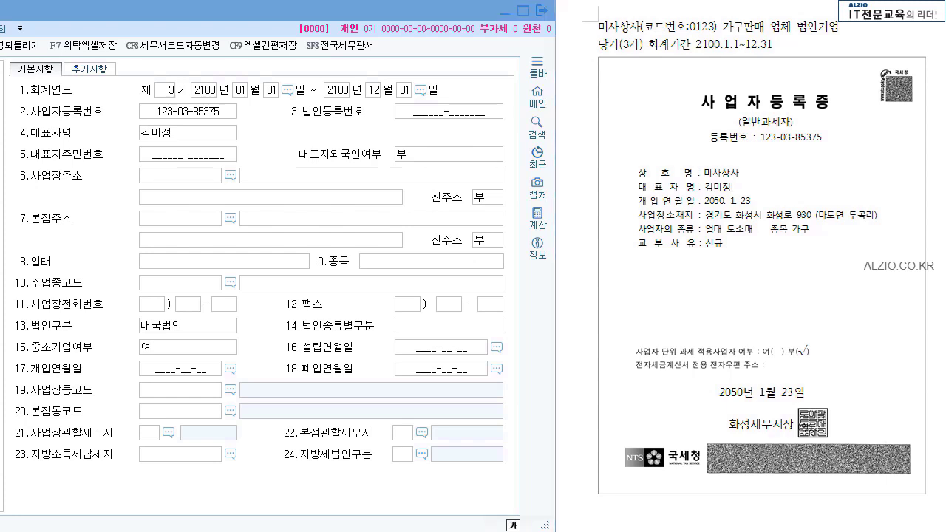
left_click(230, 176)
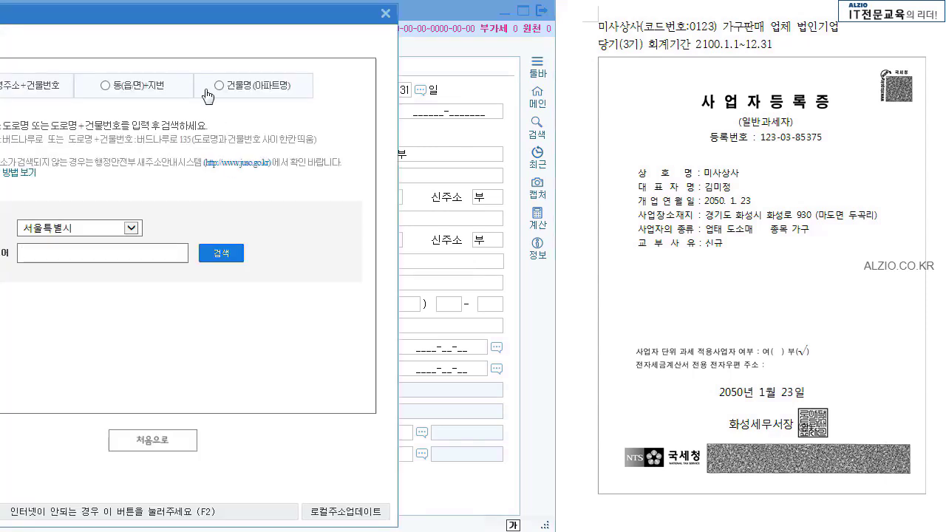
left_click_drag(197, 27, 309, 28)
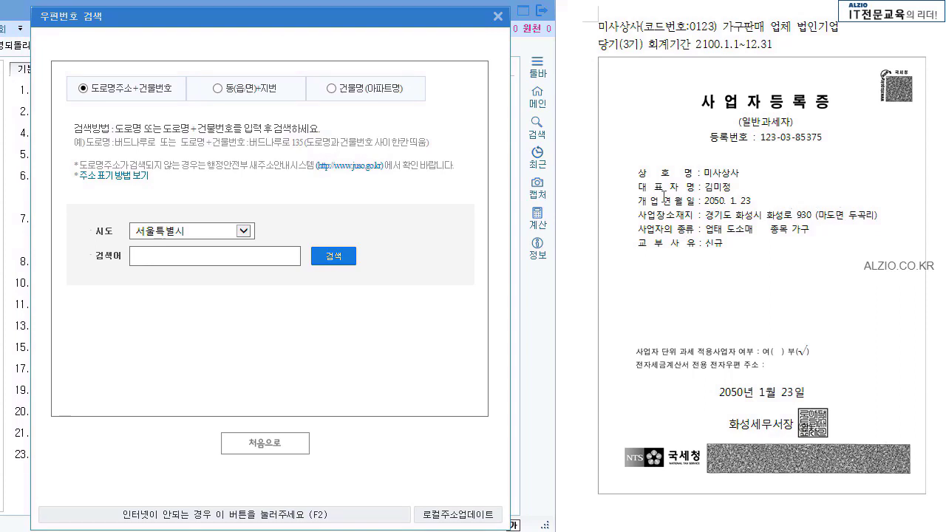
left_click(249, 232)
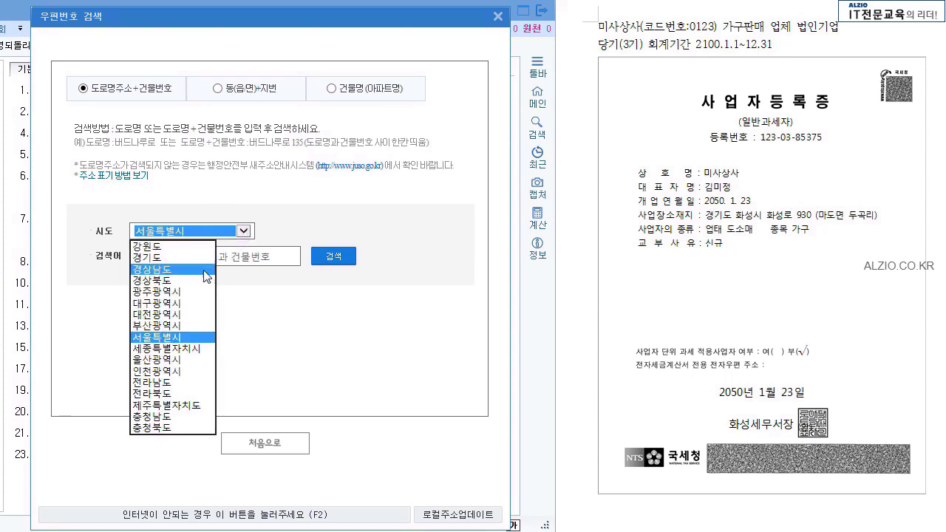
left_click(189, 258)
left_click(190, 257)
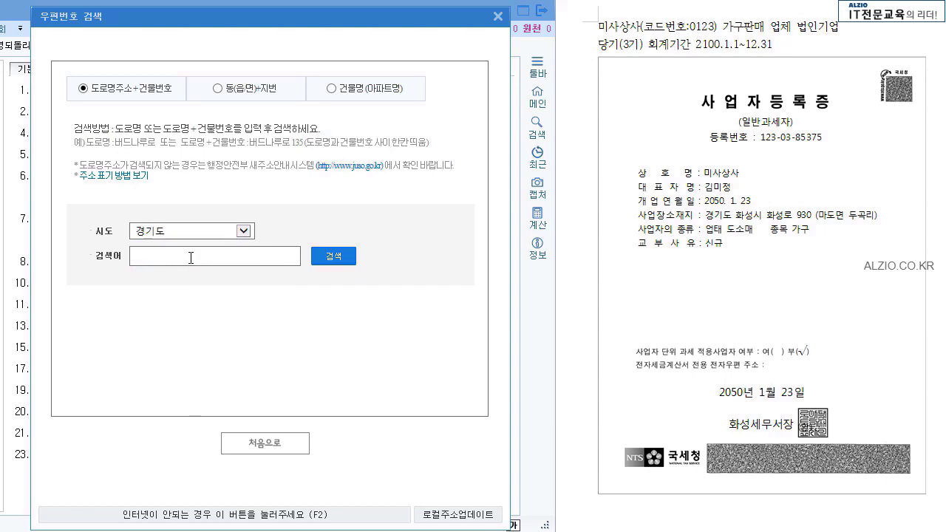
type("화성로 930")
left_click(324, 256)
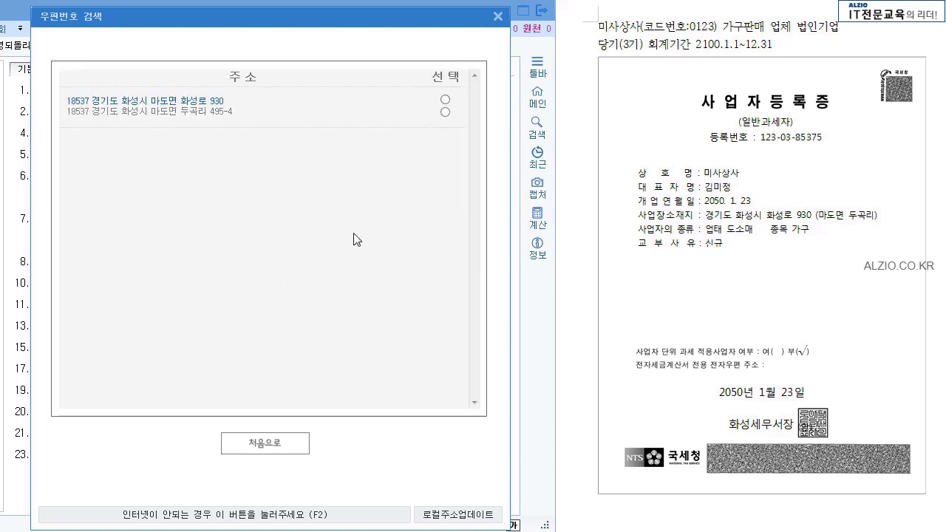